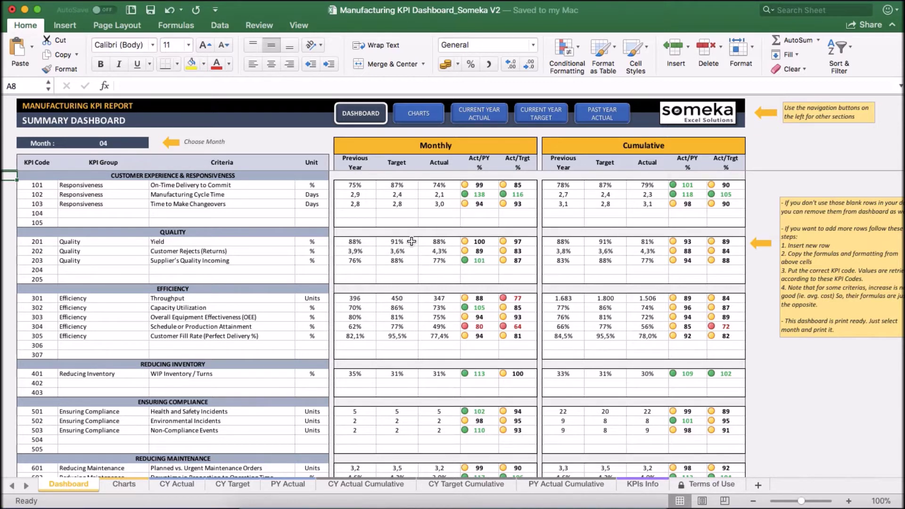
# Review the actual, target and previous-year sheets, the KPI charts and the KPI info sheet
pyautogui.click(470, 119)
pyautogui.click(487, 126)
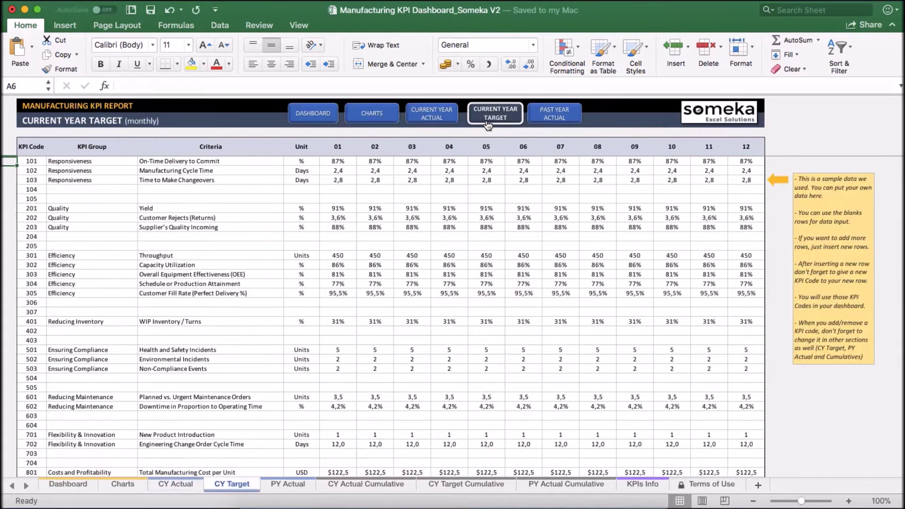
pyautogui.click(548, 121)
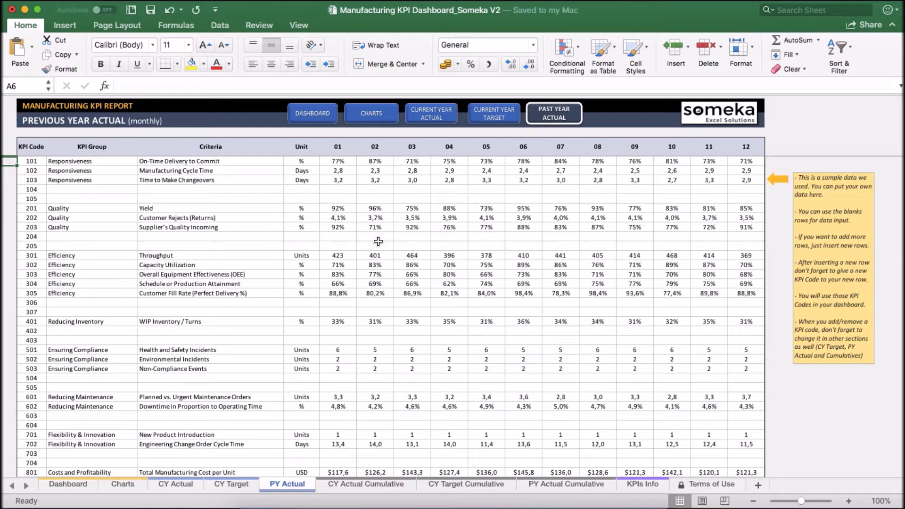
pyautogui.click(312, 115)
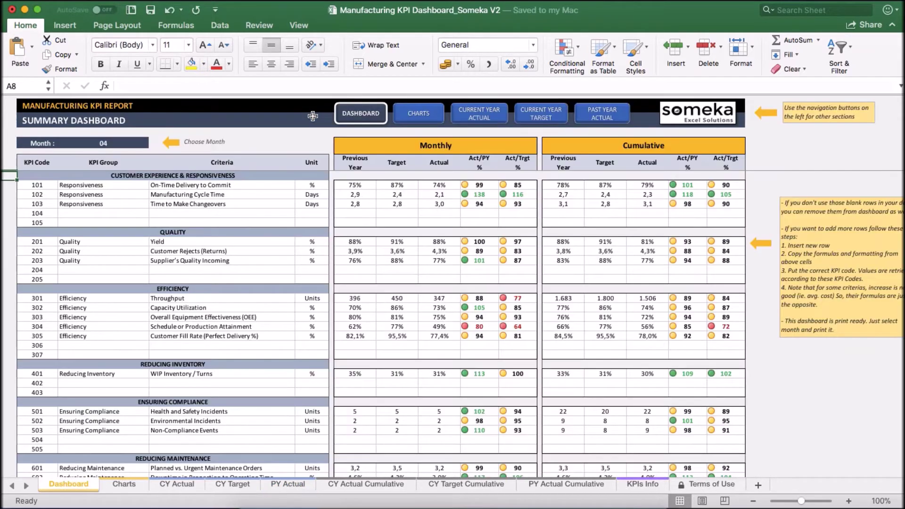
pyautogui.click(417, 115)
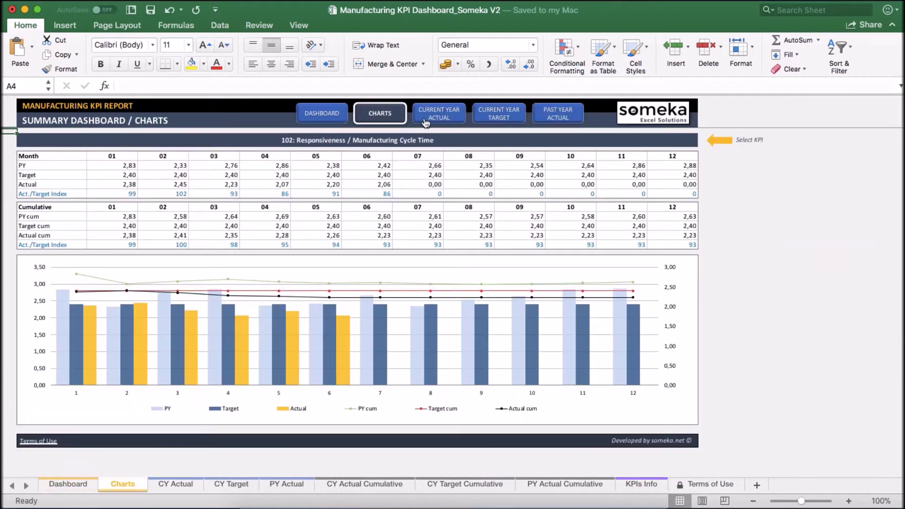
pyautogui.click(778, 219)
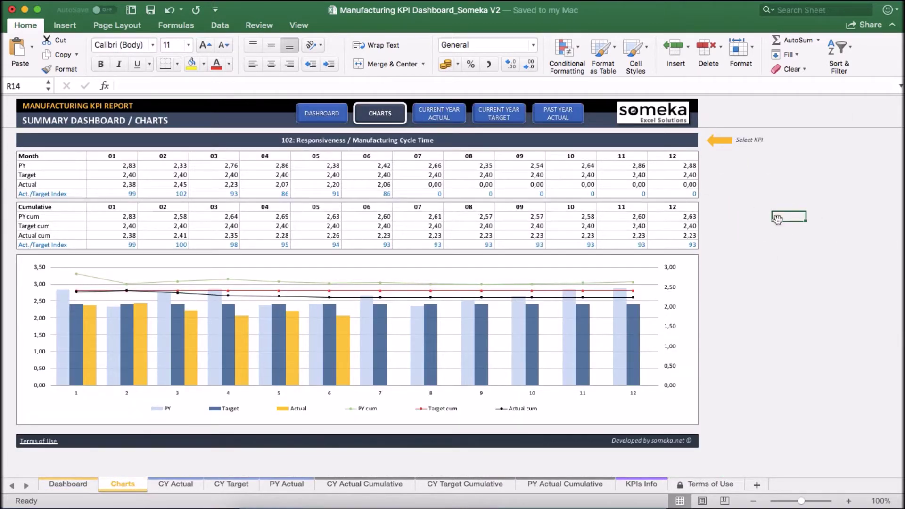
pyautogui.click(638, 484)
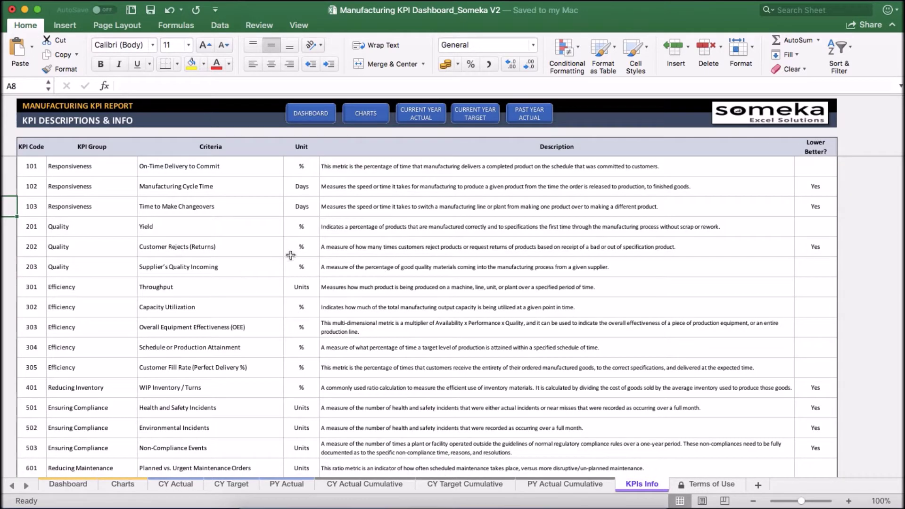
pyautogui.click(299, 121)
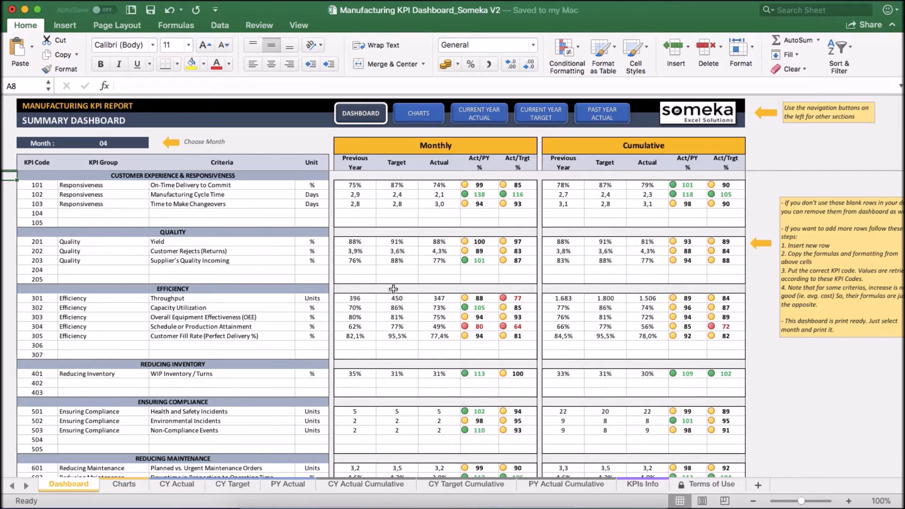
# Show Current Year Actual's last Costs and Profitability rows, then bring the Profits Info workbook forward
pyautogui.click(496, 109)
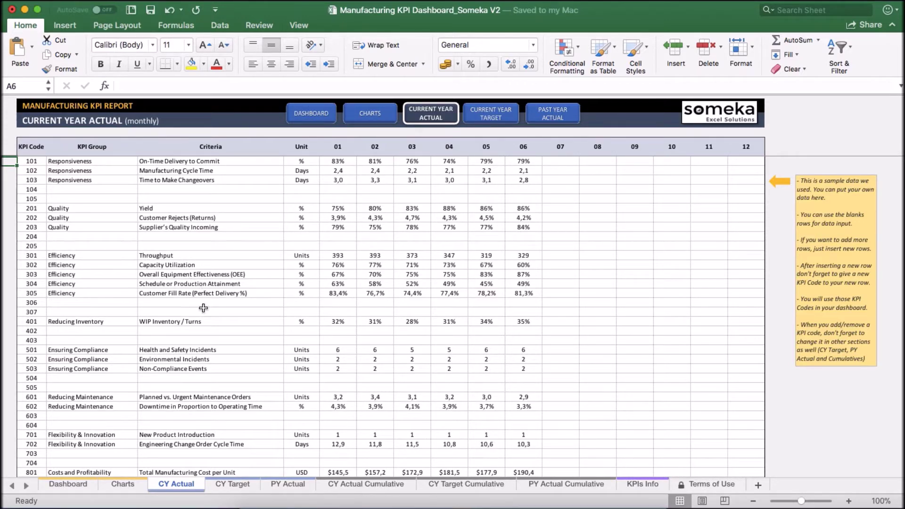
pyautogui.scroll(-10, 203, 308)
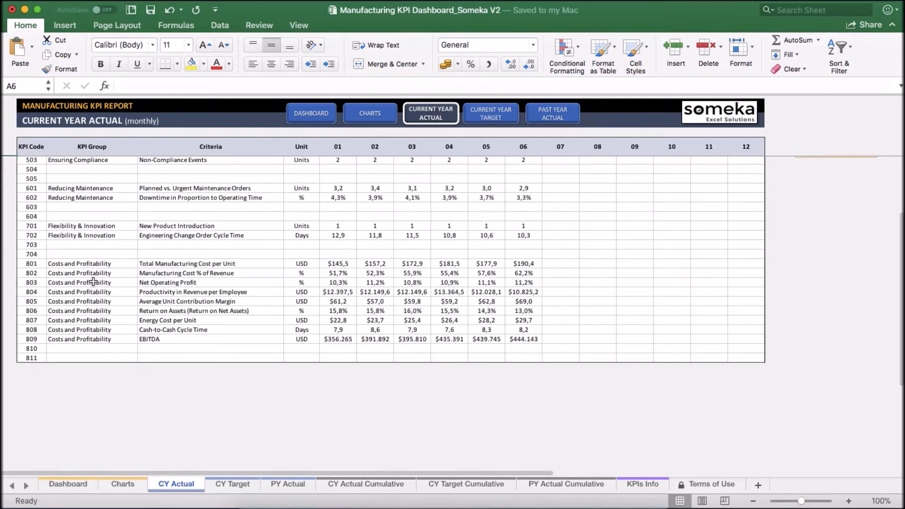
pyautogui.click(93, 282)
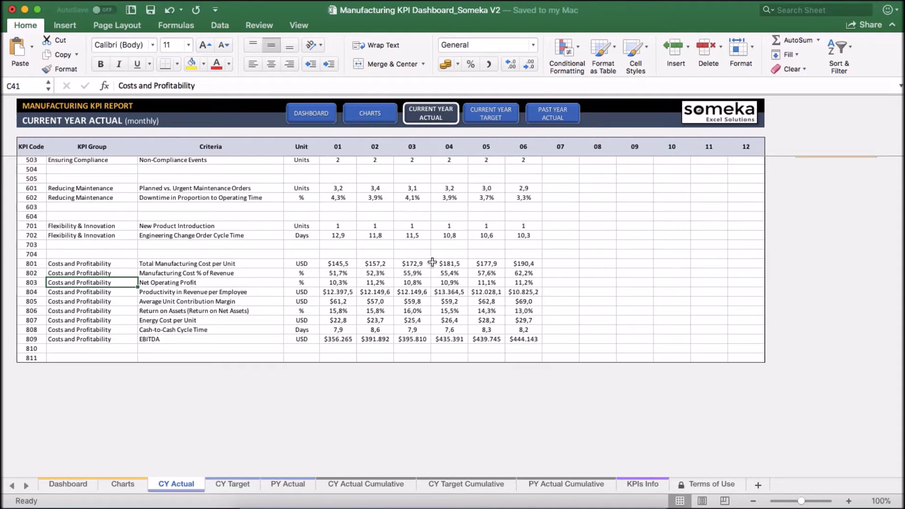
pyautogui.click(310, 2)
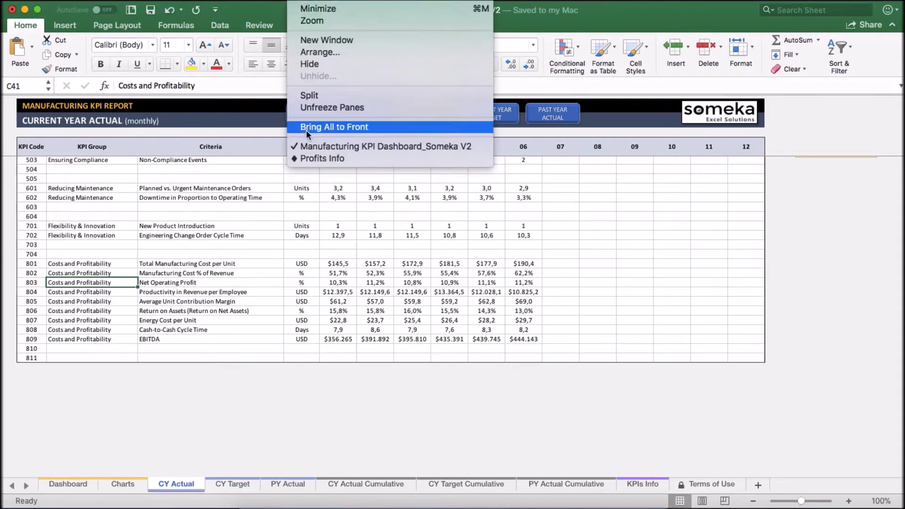
pyautogui.click(331, 158)
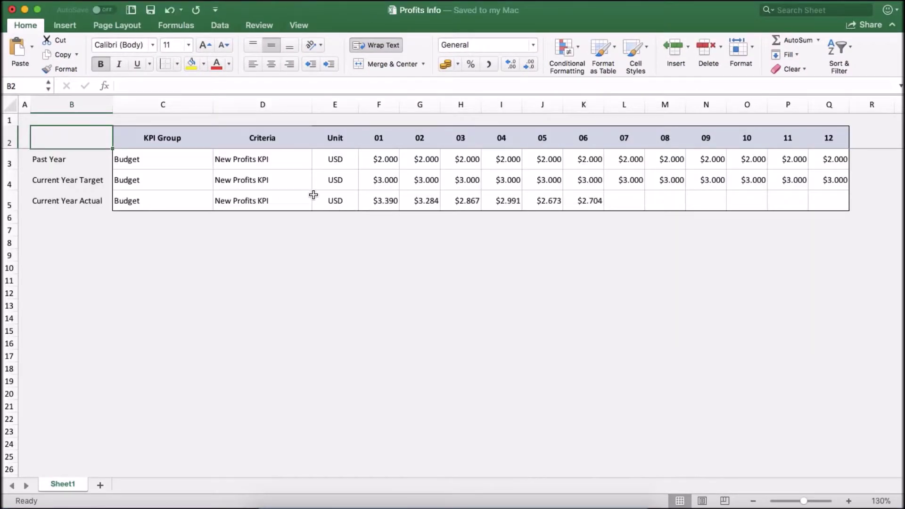
# Copy the Past Year New Profits KPI row from Profits Info
pyautogui.click(265, 158)
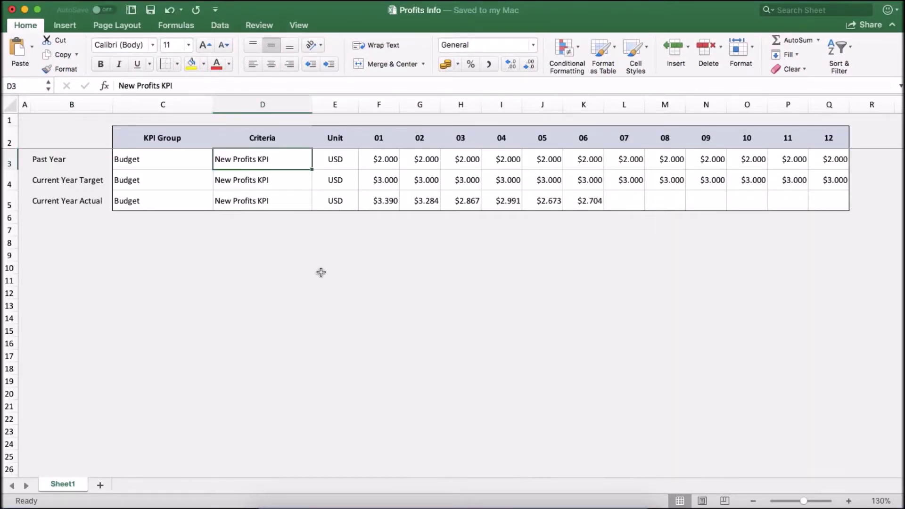
pyautogui.keyDown('shift'); pyautogui.click(815, 163); pyautogui.keyUp('shift')
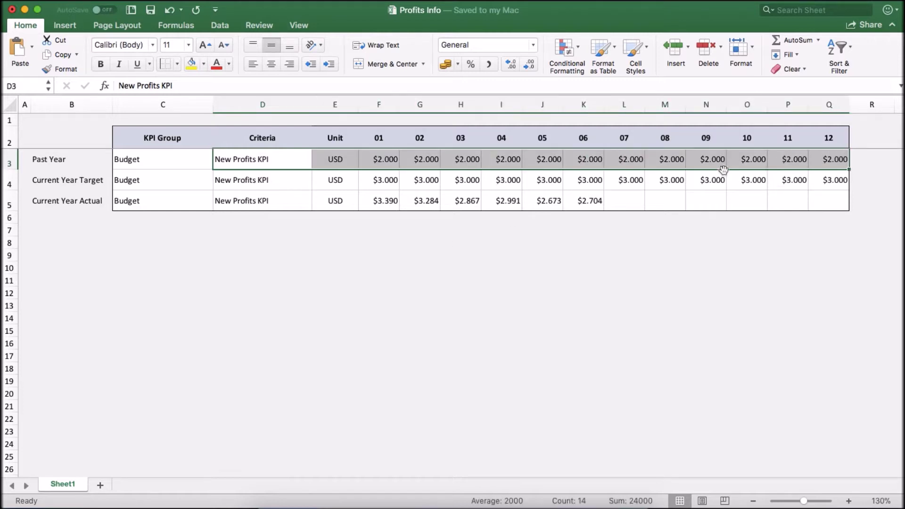
pyautogui.rightClick(688, 163)
pyautogui.click(715, 180)
# Paste the past-year row (USD, $2.000 monthly) into row 810 of Previous Year Actual
pyautogui.click(333, 1)
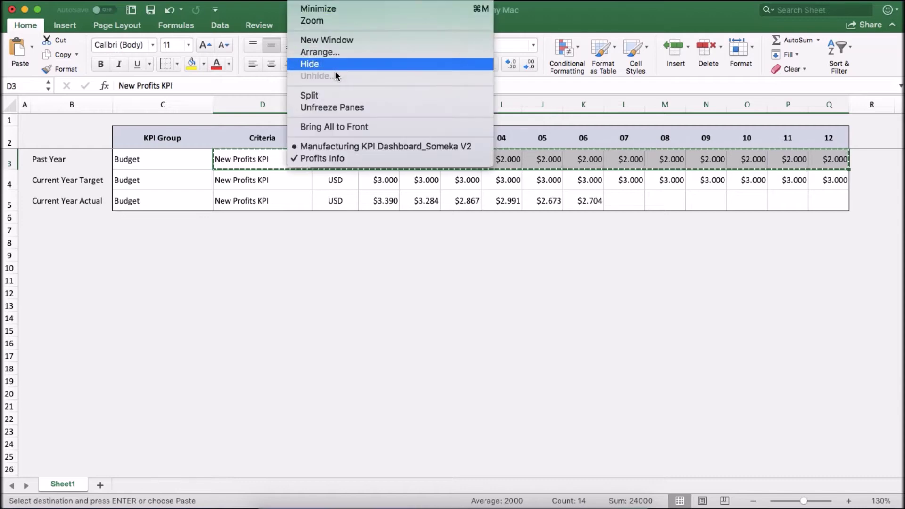
pyautogui.click(340, 147)
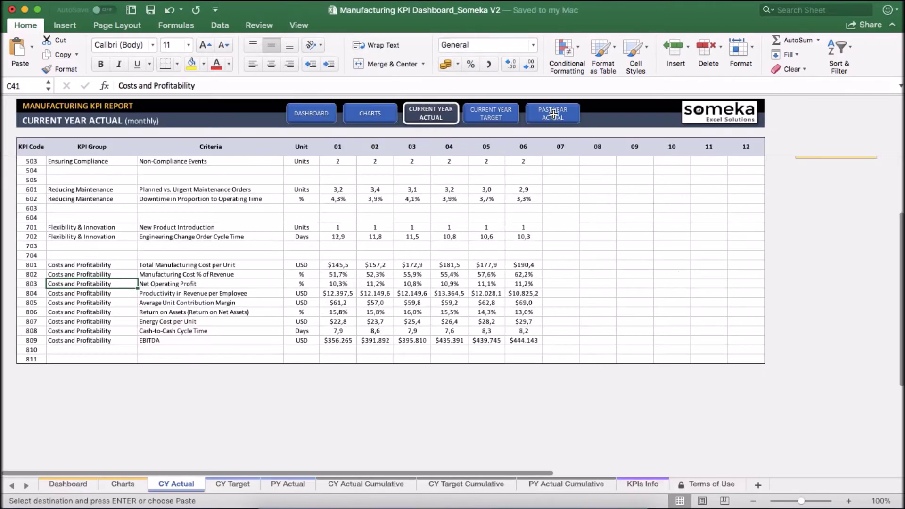
pyautogui.click(556, 117)
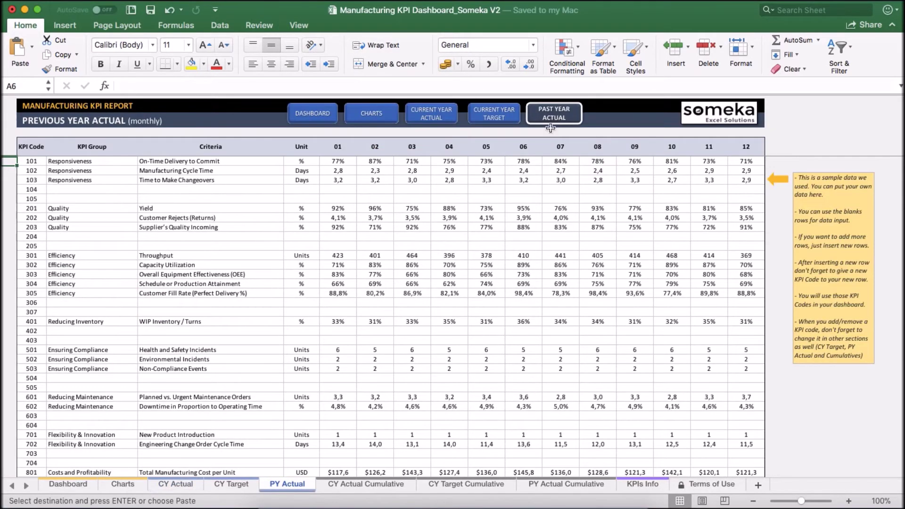
pyautogui.scroll(-2, 311, 344)
pyautogui.scroll(-8, 233, 343)
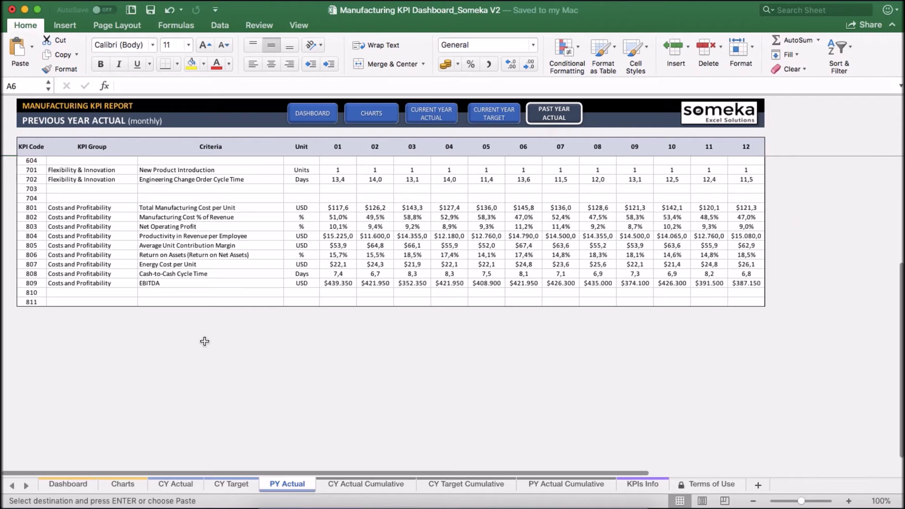
pyautogui.click(162, 290)
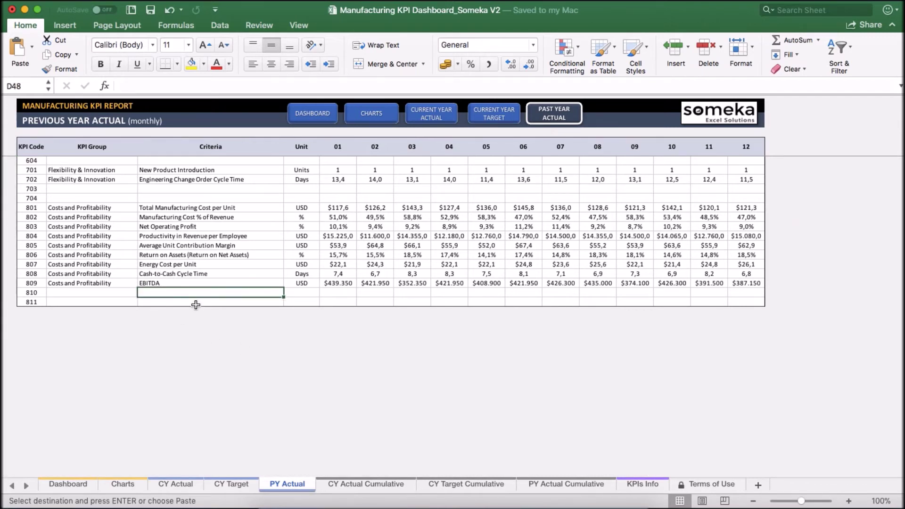
pyautogui.press('super+v')
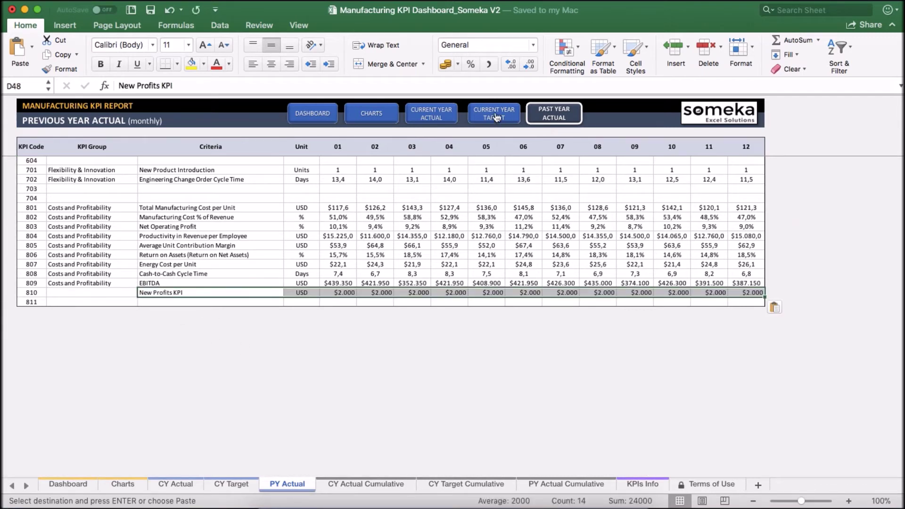
# Copy the Current Year Target profits row from the Profits Info workbook
pyautogui.click(315, 4)
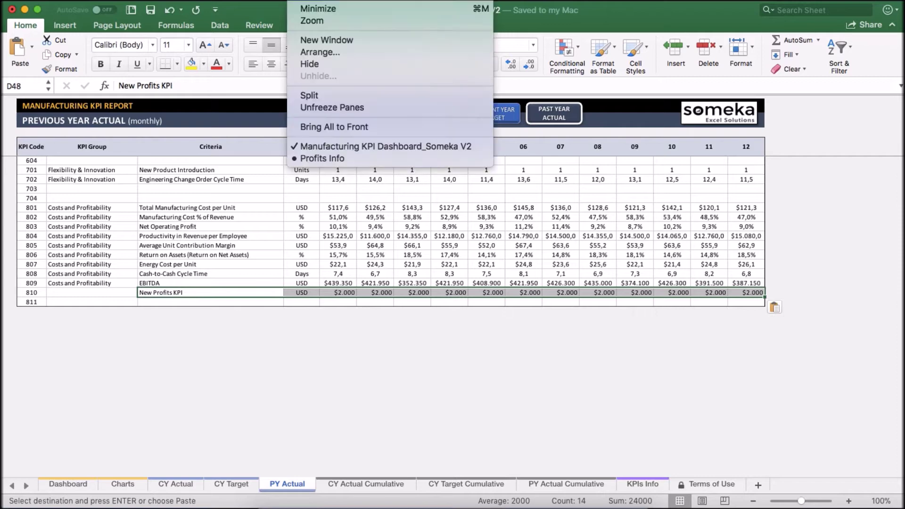
pyautogui.click(330, 162)
pyautogui.moveTo(248, 180); pyautogui.dragTo(826, 179)
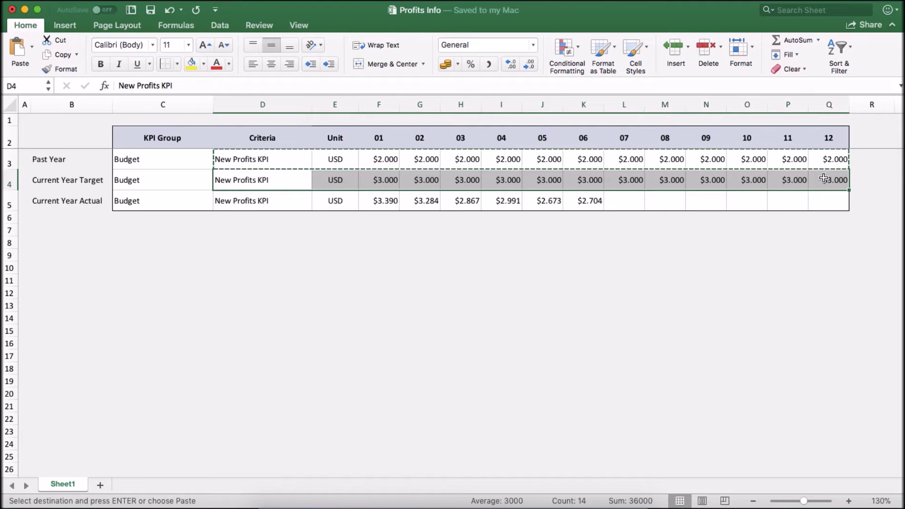
pyautogui.press('super+c')
# Paste the target row (USD, $3.000 monthly) into row 810 of Current Year Target
pyautogui.click(315, 2)
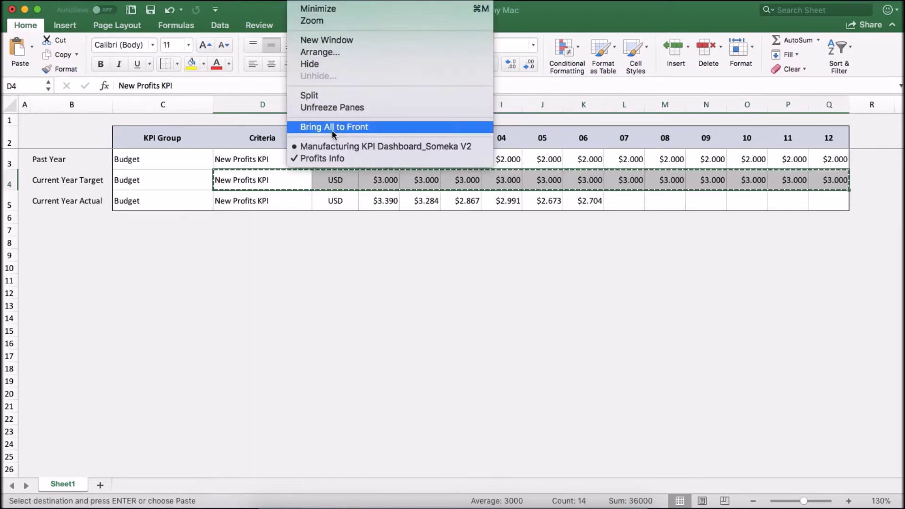
pyautogui.click(335, 148)
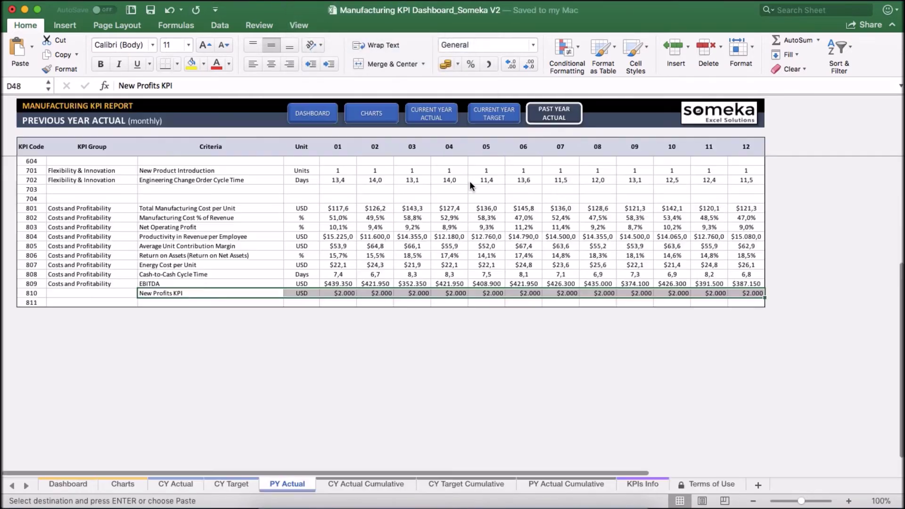
pyautogui.click(485, 120)
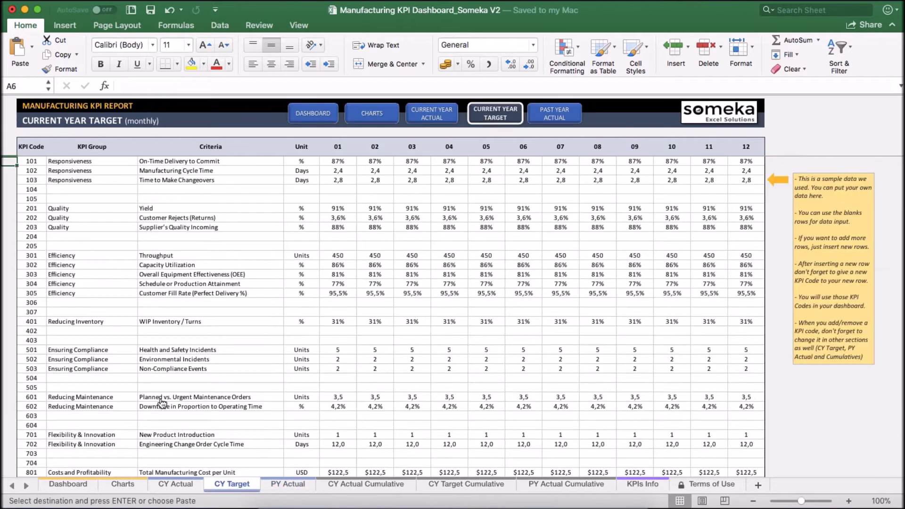
pyautogui.scroll(-2, 169, 403)
pyautogui.scroll(-10, 287, 334)
pyautogui.click(187, 360)
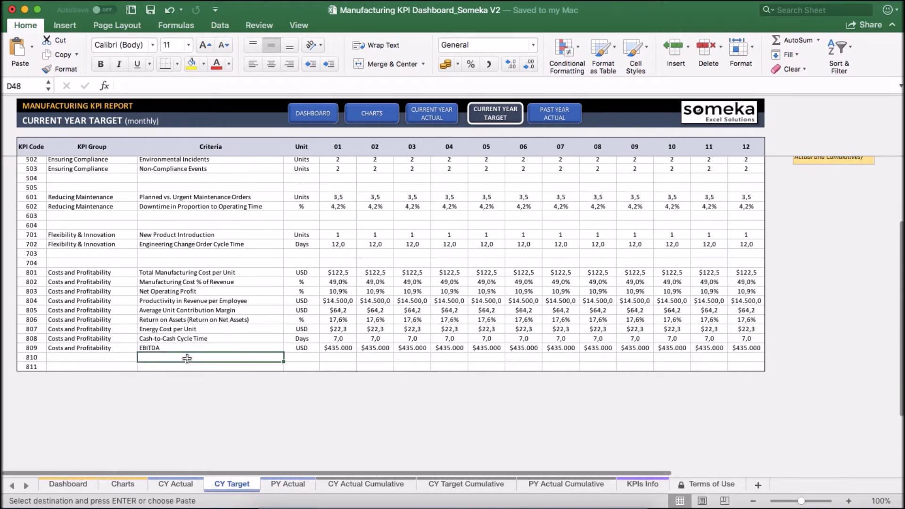
pyautogui.press('super+v')
pyautogui.click(305, 0)
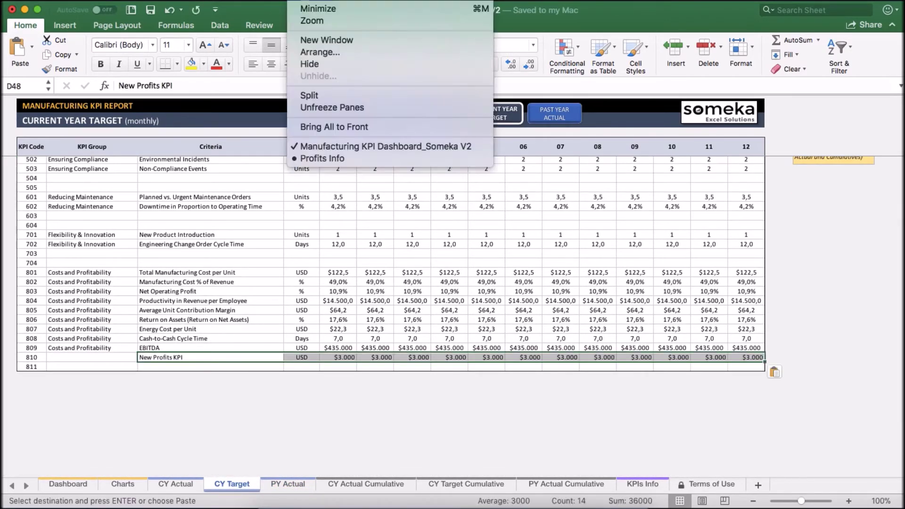
# Copy the Current Year Actual profits row D5:Q5 from Profits Info
pyautogui.click(345, 158)
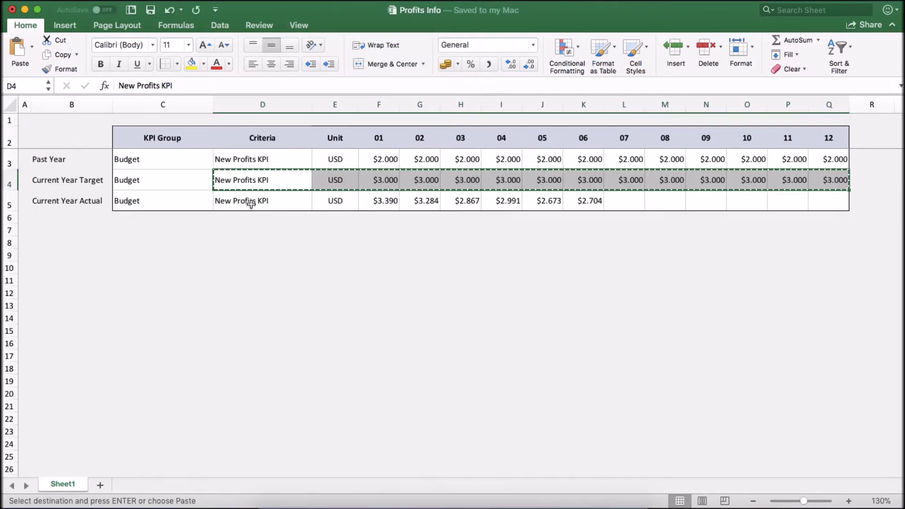
pyautogui.moveTo(251, 204); pyautogui.dragTo(816, 199)
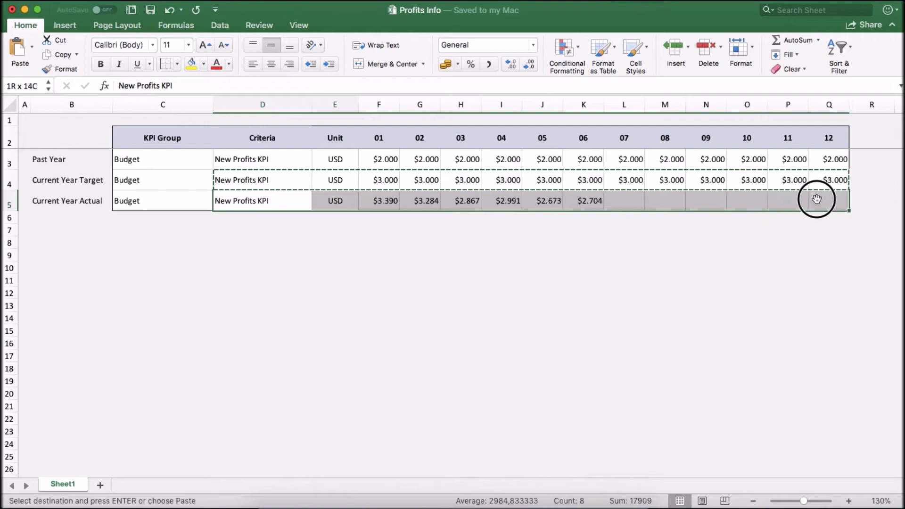
pyautogui.press('super+c')
# Paste the actual profits row into row 810 of the dashboard's Current Year Actual sheet
pyautogui.click(311, 1)
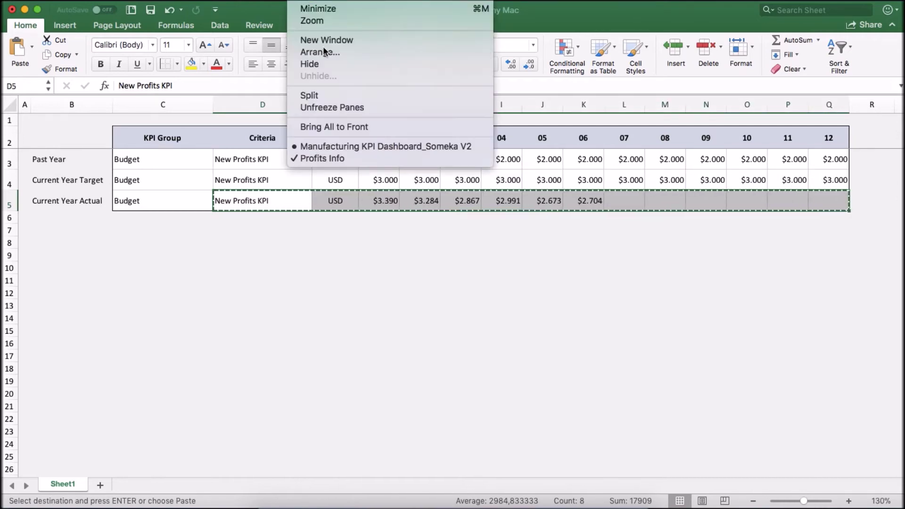
pyautogui.click(331, 145)
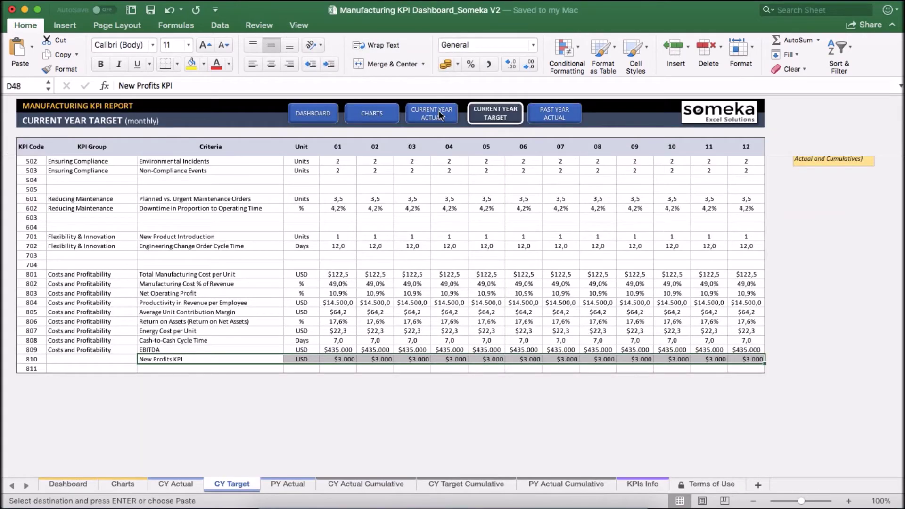
pyautogui.click(439, 115)
pyautogui.scroll(-5, 186, 347)
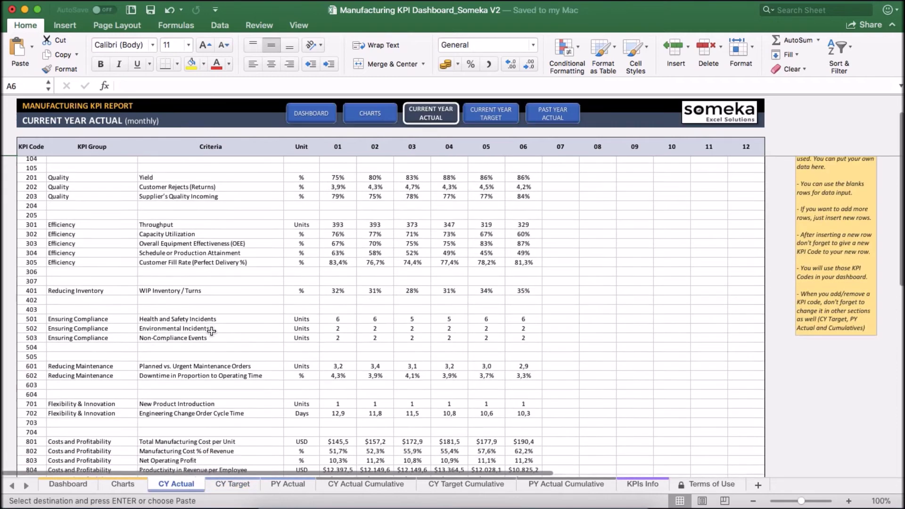
pyautogui.scroll(-5, 206, 325)
pyautogui.click(183, 362)
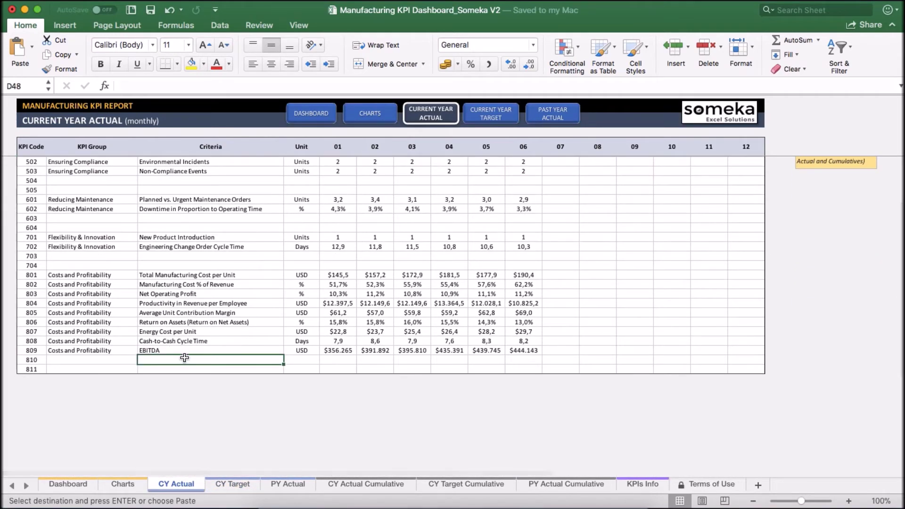
pyautogui.press('super+v')
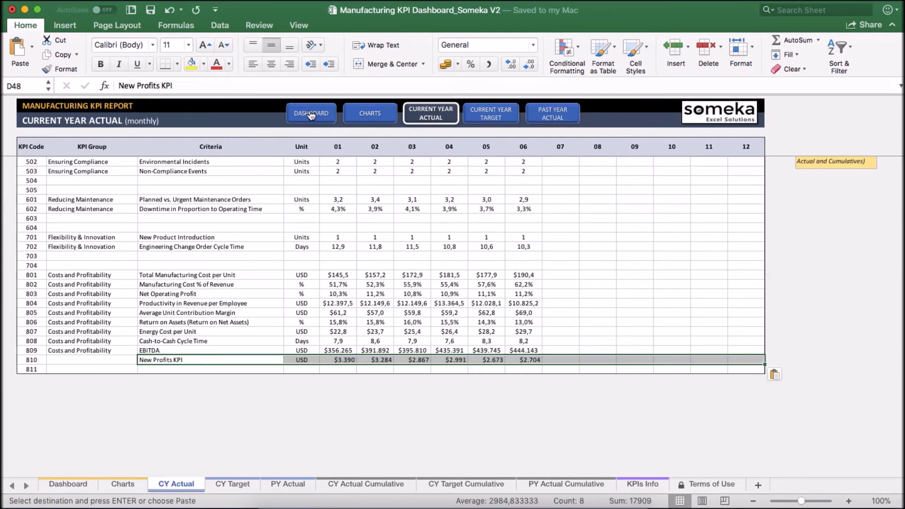
# Check the dashboard's New Profits KPI figures ($2.000, $3.000, $2.991), then reopen Current Year Actual
pyautogui.click(312, 116)
pyautogui.scroll(-5, 240, 278)
pyautogui.scroll(-5, 241, 277)
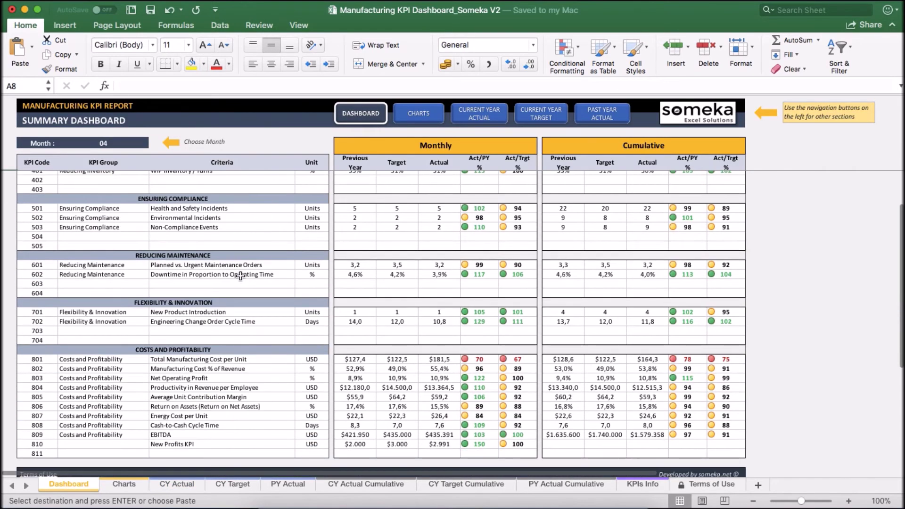
pyautogui.scroll(-1, 240, 278)
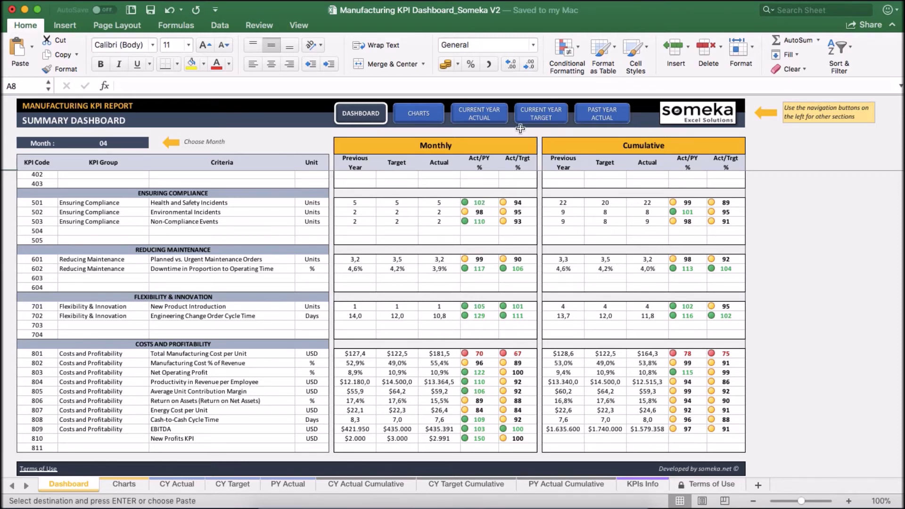
pyautogui.click(479, 114)
pyautogui.scroll(-5, 142, 375)
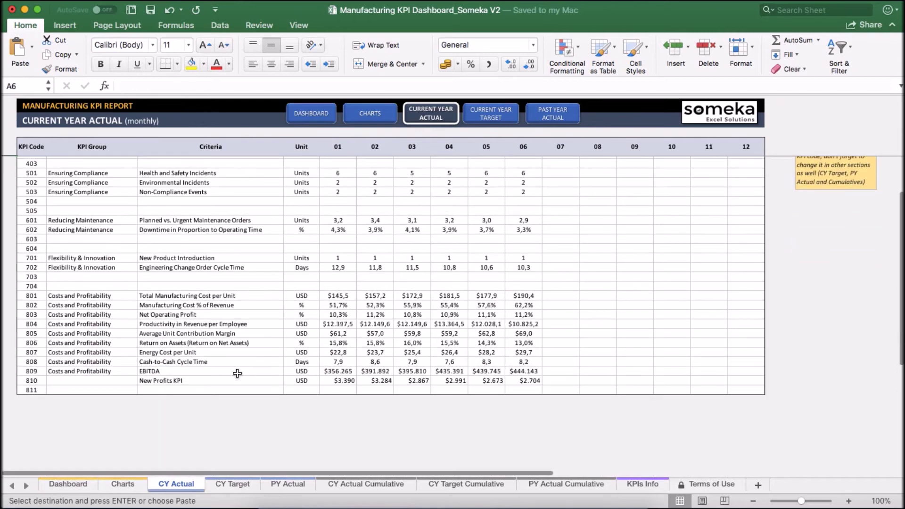
# Fill 'Costs and Profitability' from row 809 into row 810's KPI Group cell, then return to the dashboard
pyautogui.click(99, 382)
pyautogui.click(127, 371)
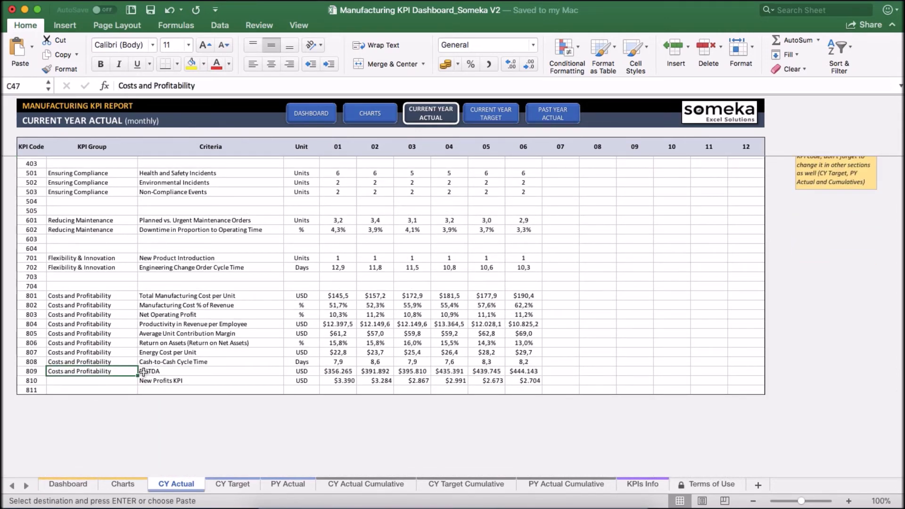
pyautogui.moveTo(139, 376); pyautogui.dragTo(139, 385)
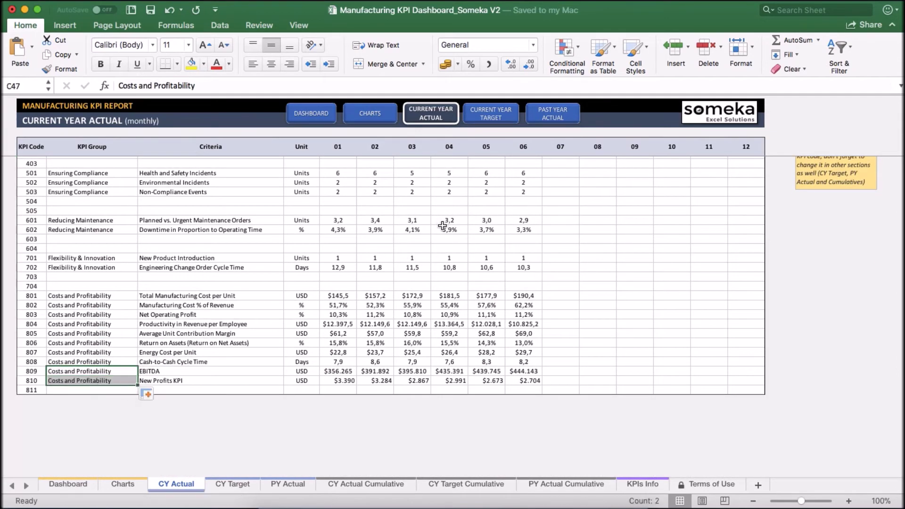
pyautogui.click(318, 115)
pyautogui.scroll(-10, 283, 297)
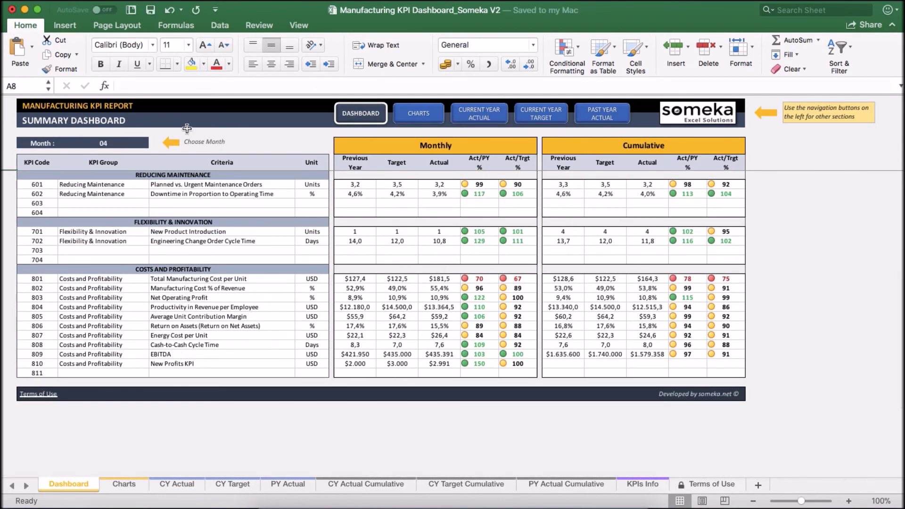
# Choose month 02 in the dashboard's Month cell, then go to the Charts sheet
pyautogui.click(131, 142)
pyautogui.click(154, 144)
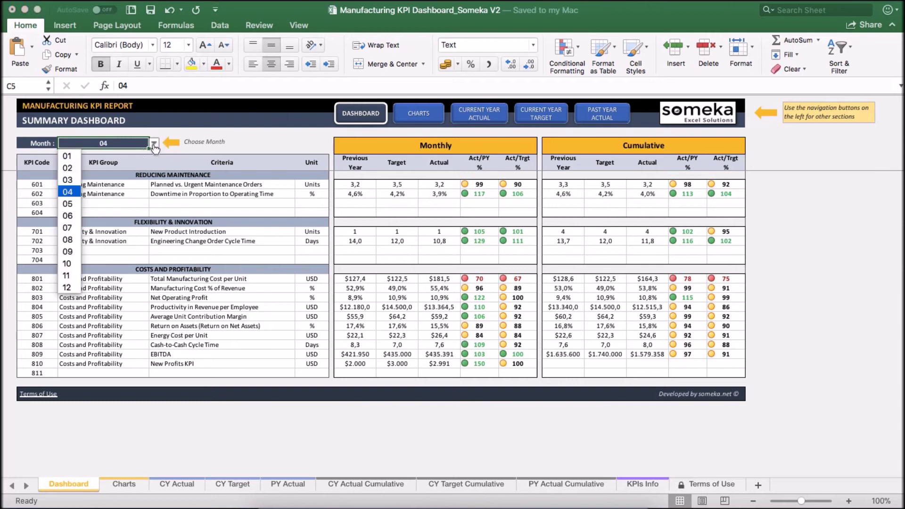
pyautogui.click(67, 168)
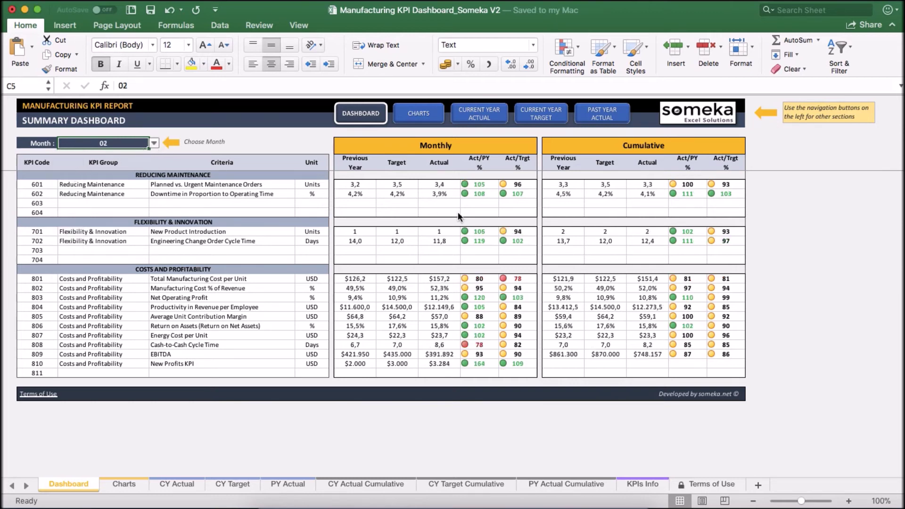
pyautogui.click(419, 116)
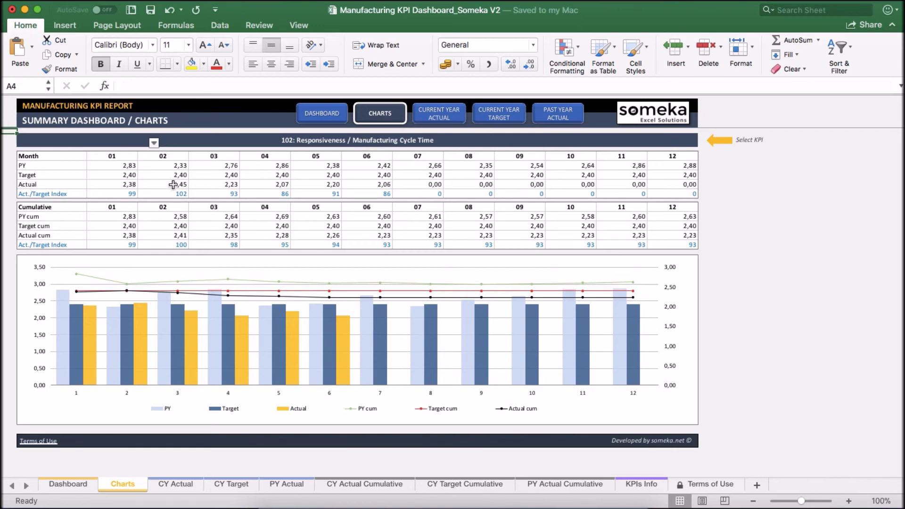
# Pick '810 New Profits KPI' in the charts' Select KPI dropdown, then return to the dashboard
pyautogui.click(73, 142)
pyautogui.click(91, 141)
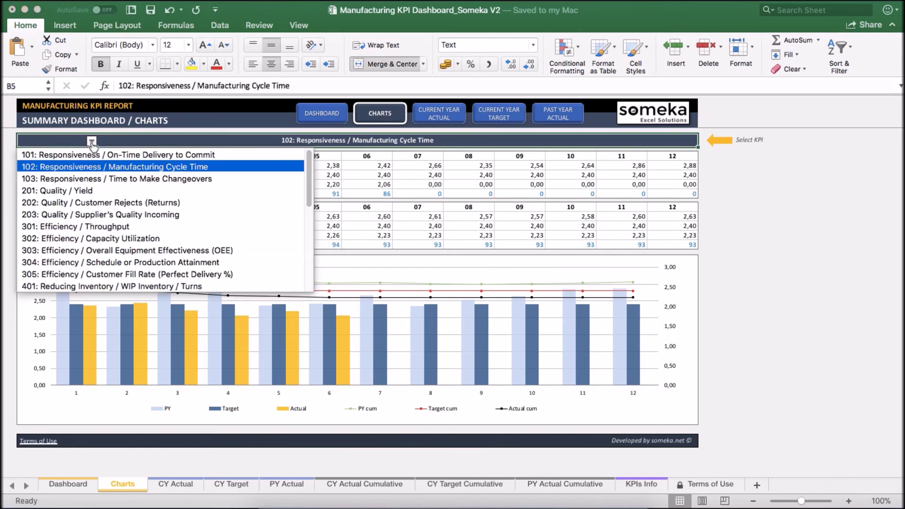
pyautogui.moveTo(308, 168); pyautogui.dragTo(304, 247)
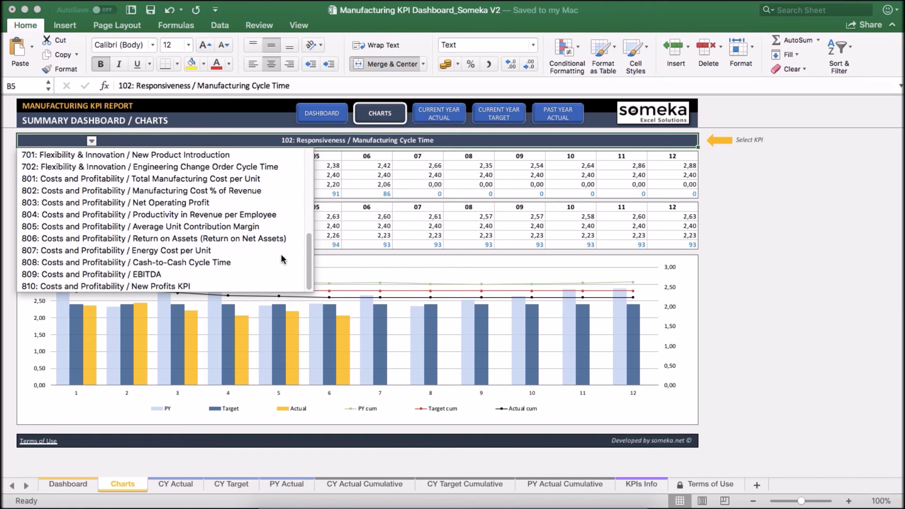
pyautogui.click(152, 286)
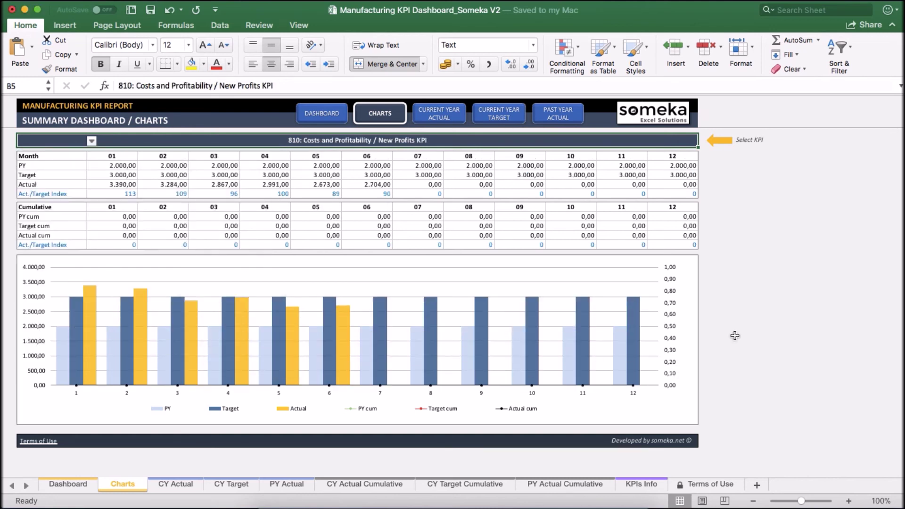
pyautogui.click(799, 237)
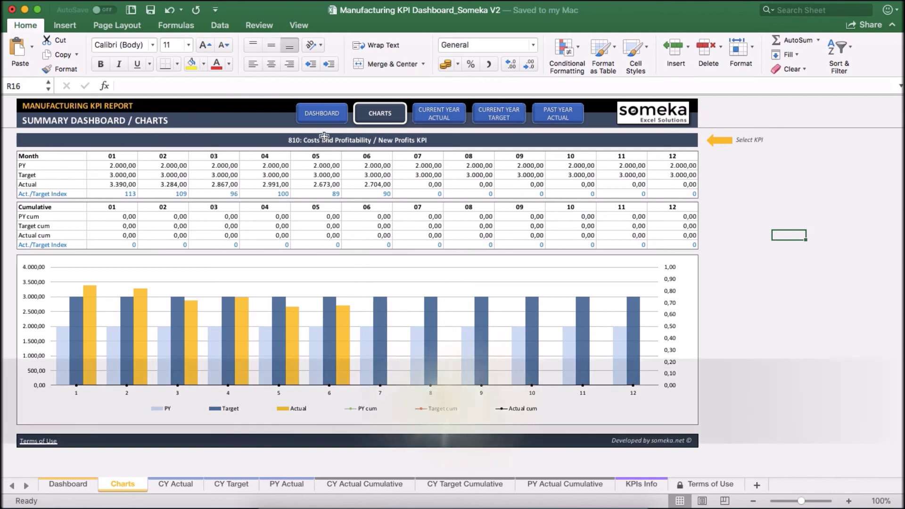
pyautogui.click(322, 114)
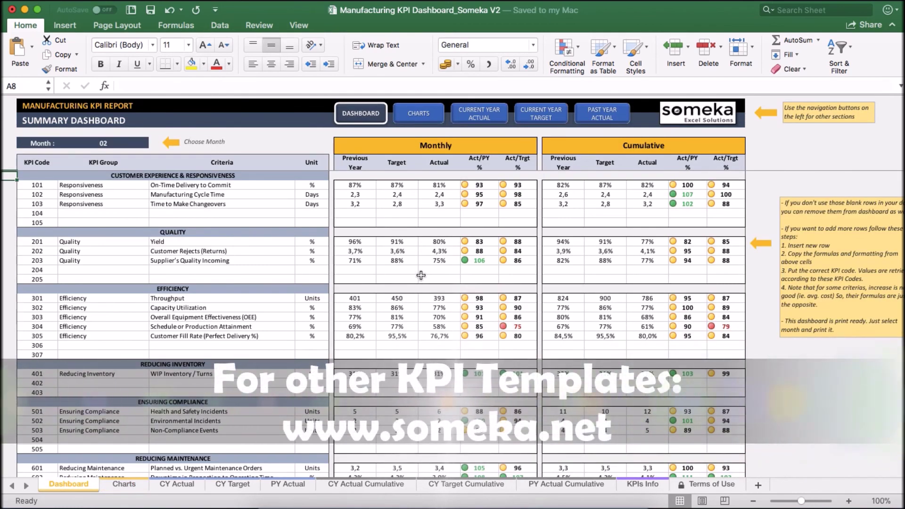